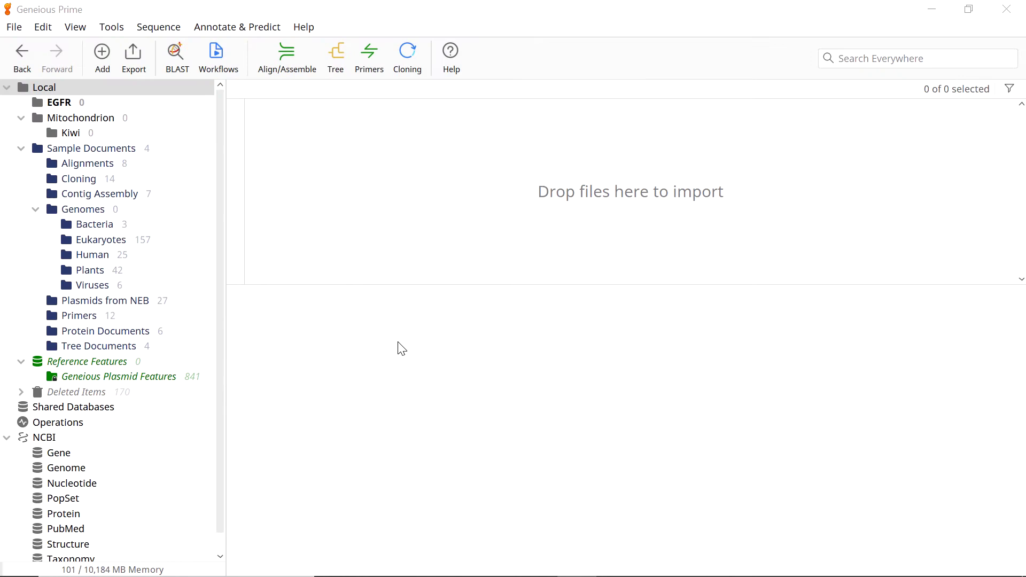
Step: Create a folder named Emu under Genomes and move it into Mitochondrion beside Kiwi
left_click(342, 324)
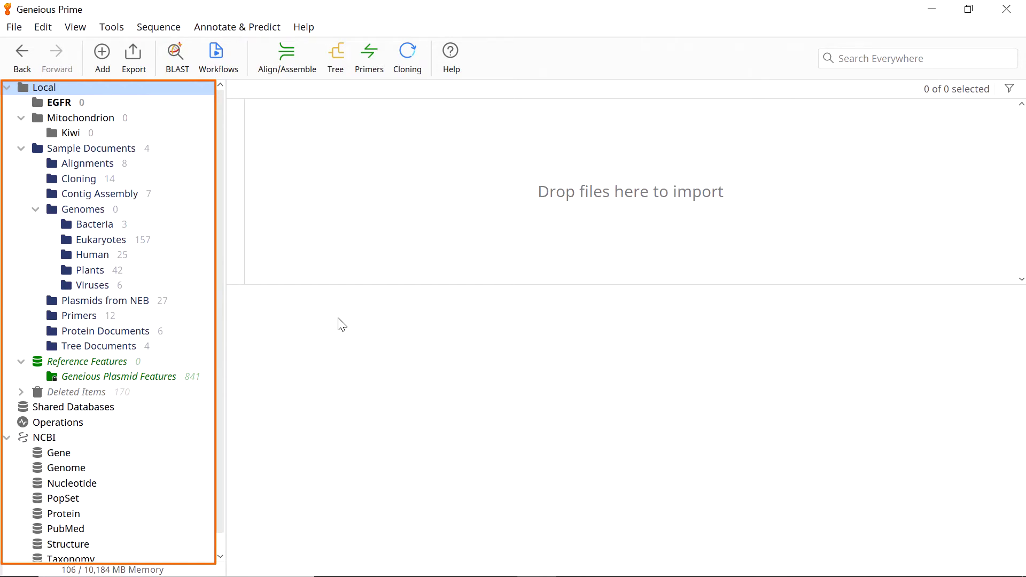
left_click(36, 209)
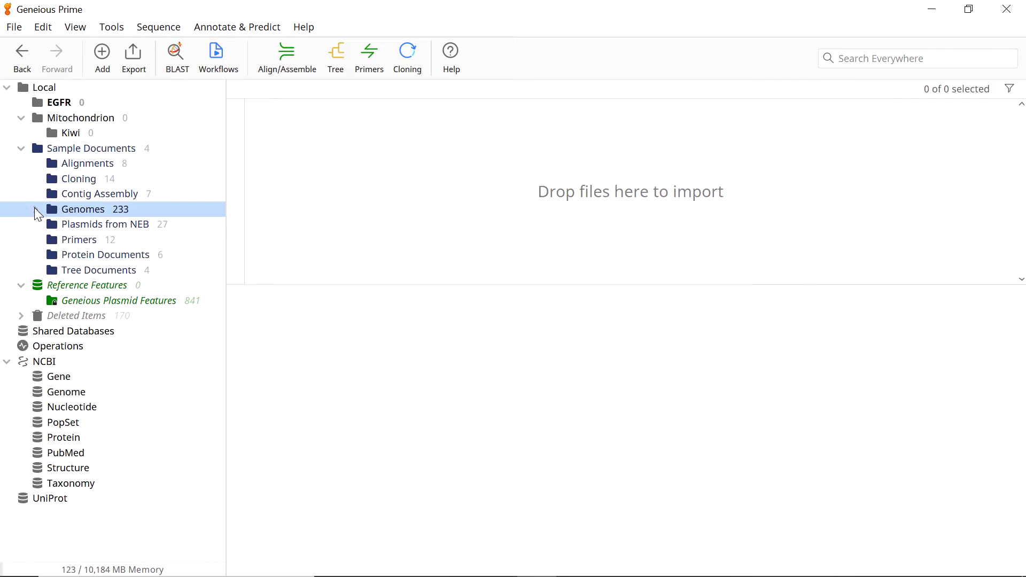
left_click(36, 209)
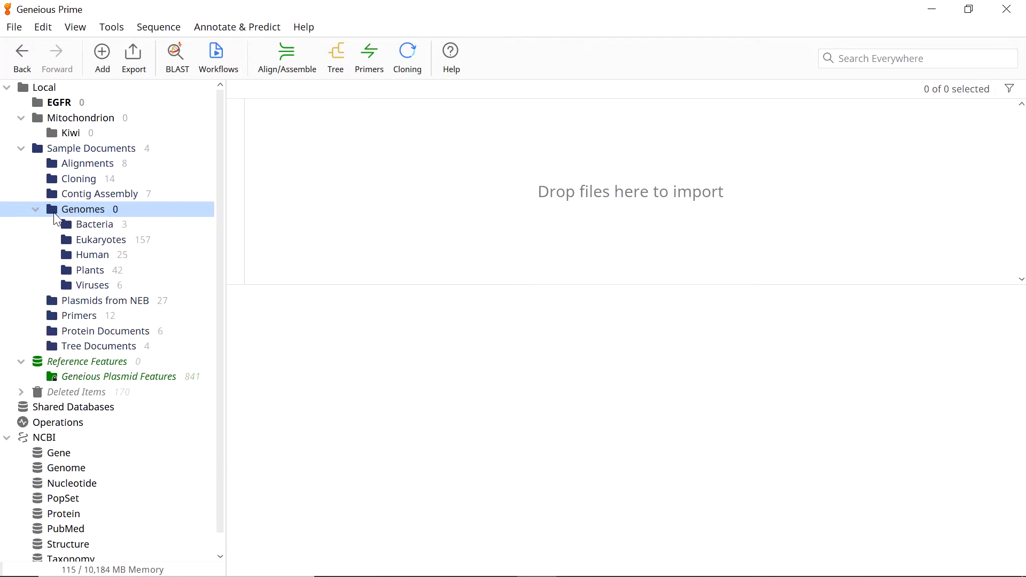
left_click(108, 70)
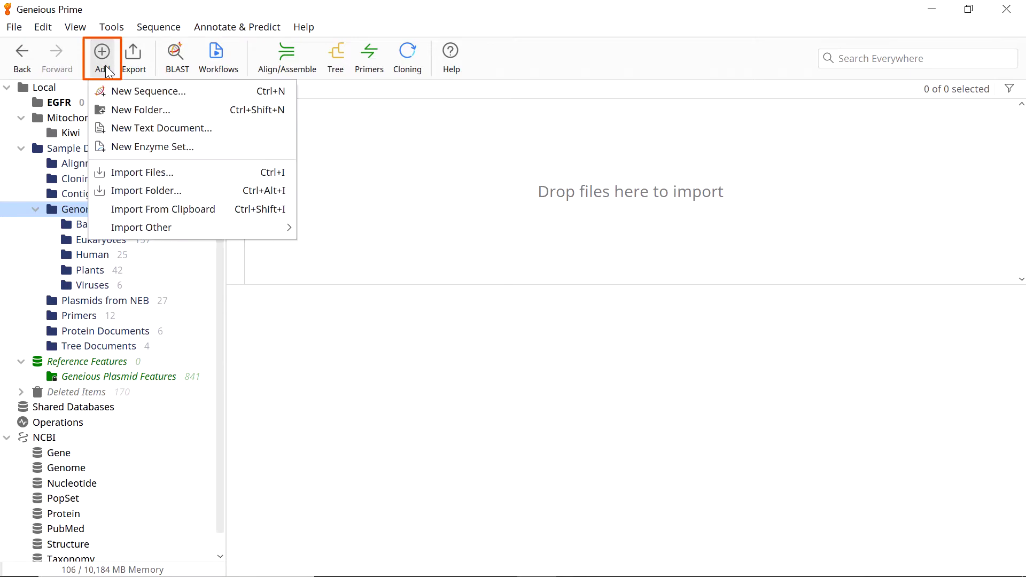
left_click(203, 113)
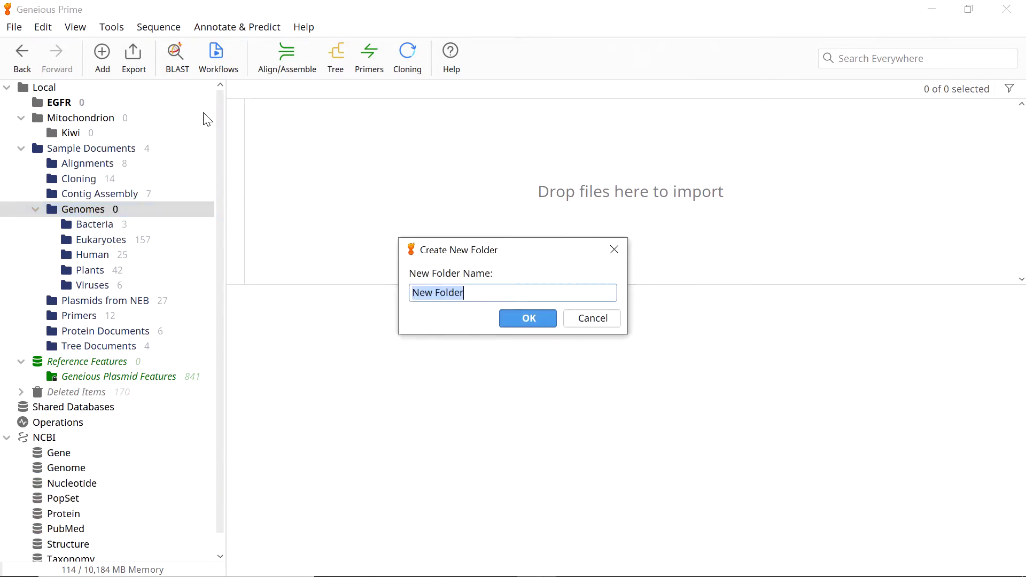
type("Emu")
left_click(513, 319)
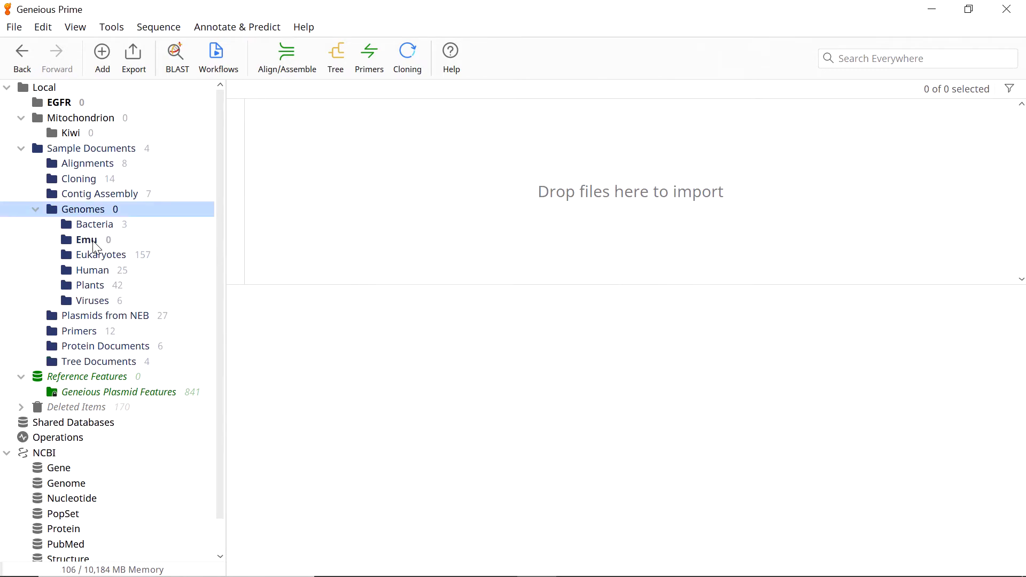
left_click_drag(91, 240, 81, 119)
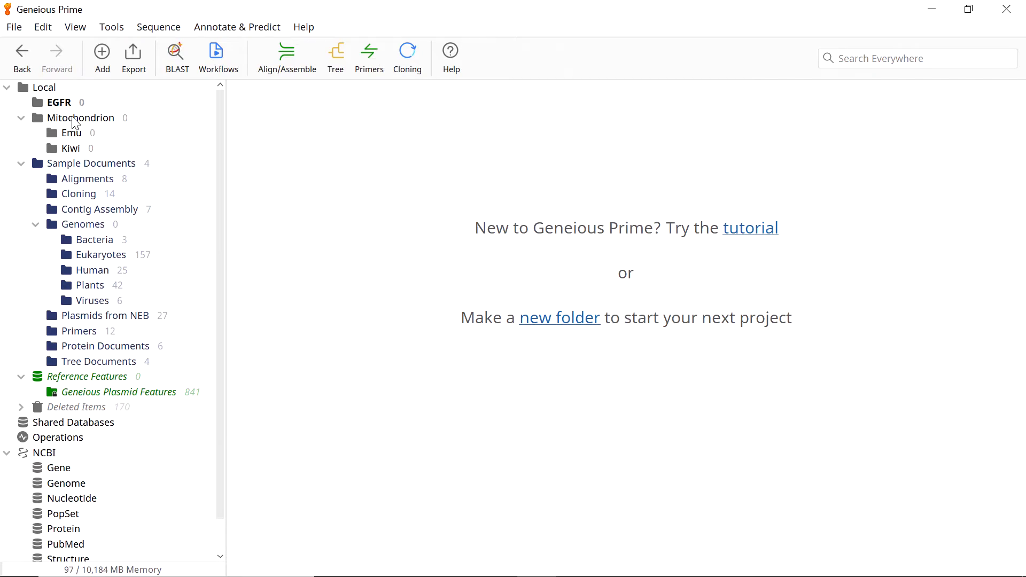
Step: Give the EGFR folder a red colour using Set Folder Color
right_click(61, 104)
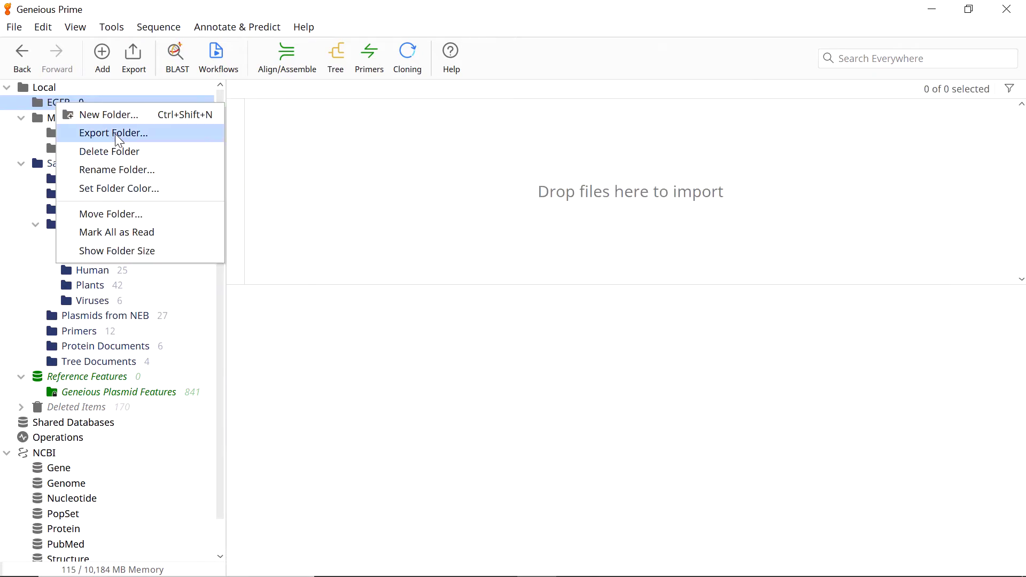
left_click(159, 199)
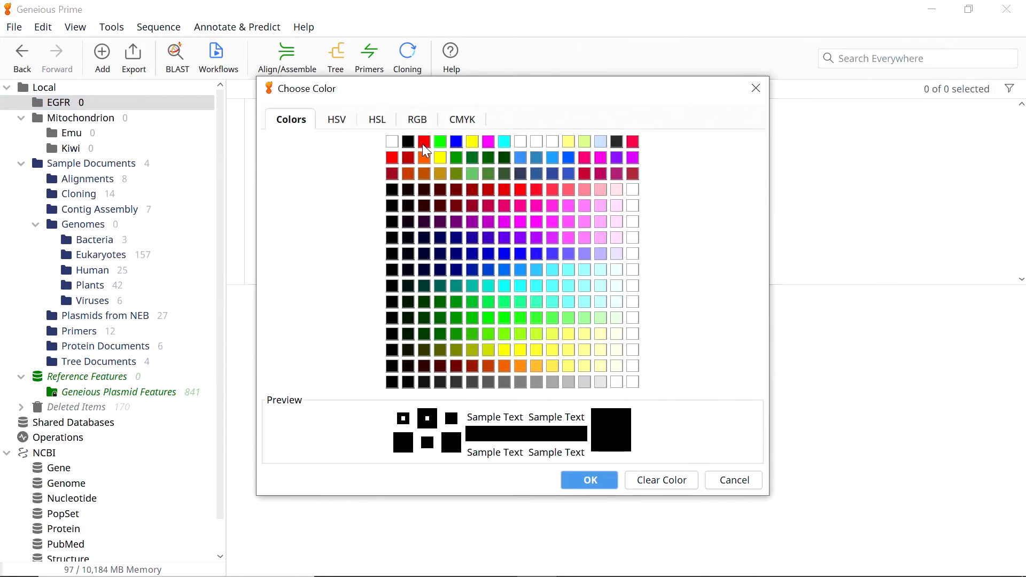
left_click(424, 142)
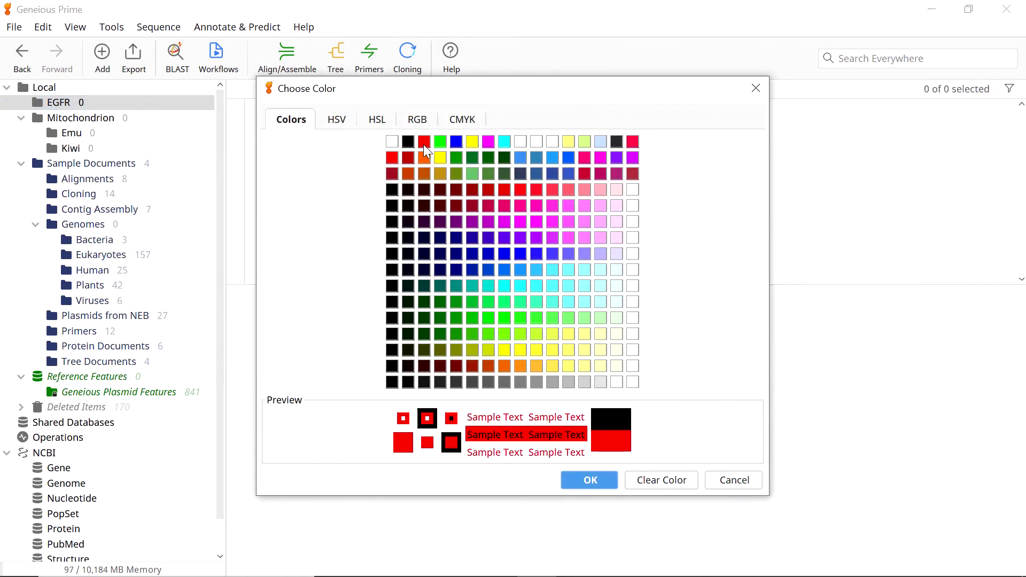
left_click(568, 482)
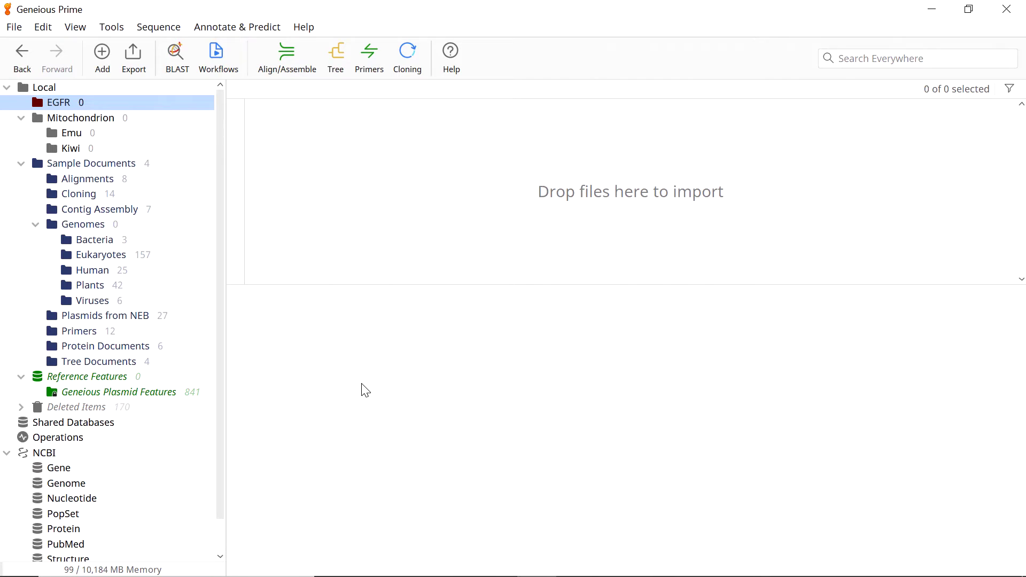
Step: Import the Mitochondrion_Emu and Mitochondrion_Emu_CDS files from disk into the Emu folder
left_click(81, 137)
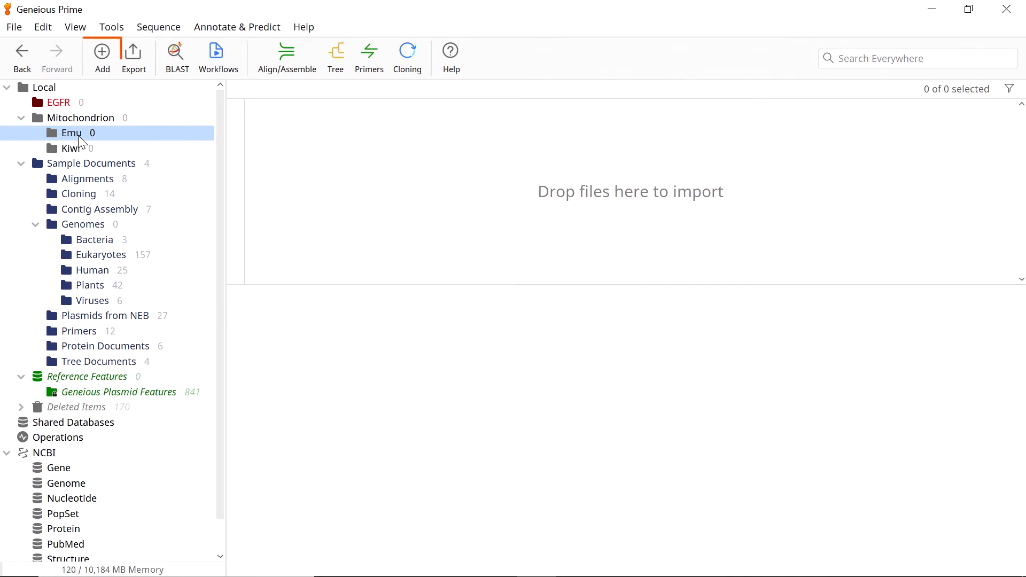
left_click(102, 59)
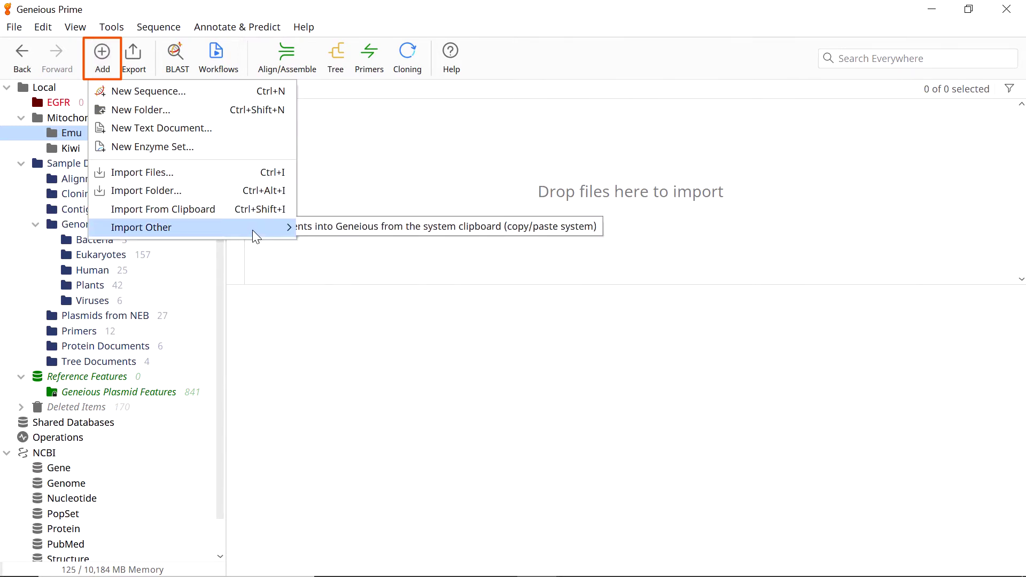
mouse_move(255, 234)
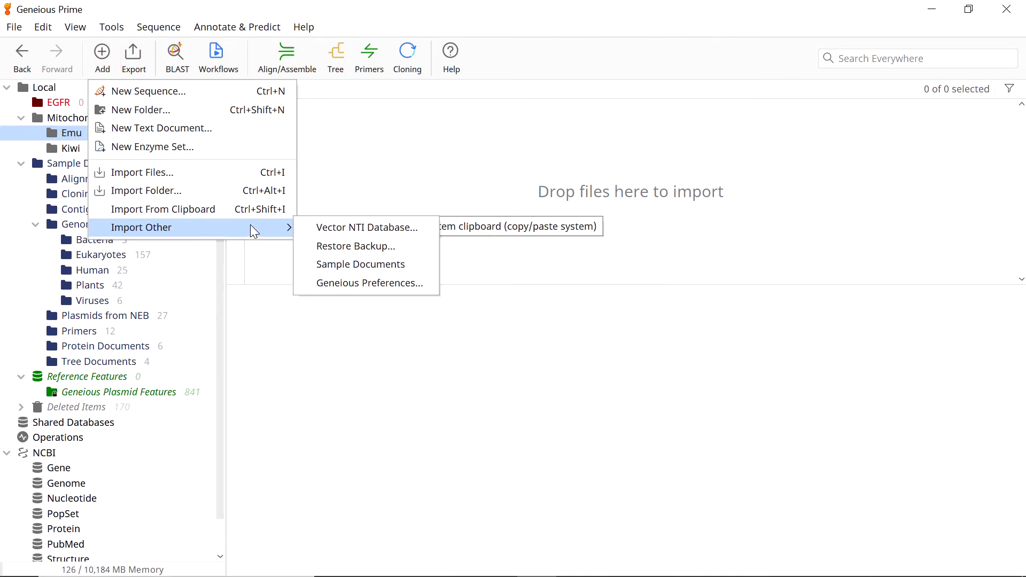
left_click(219, 174)
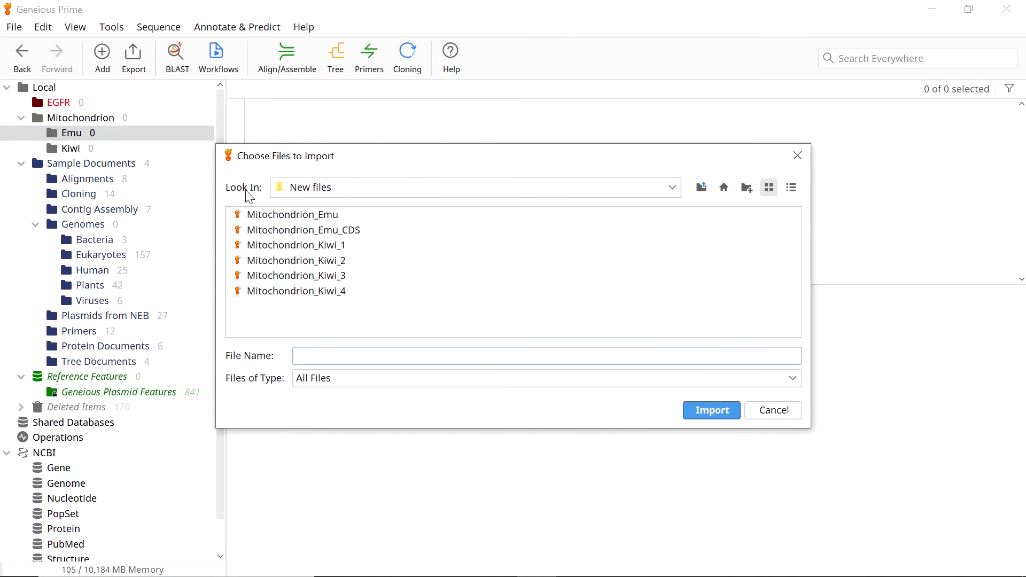
left_click(325, 218)
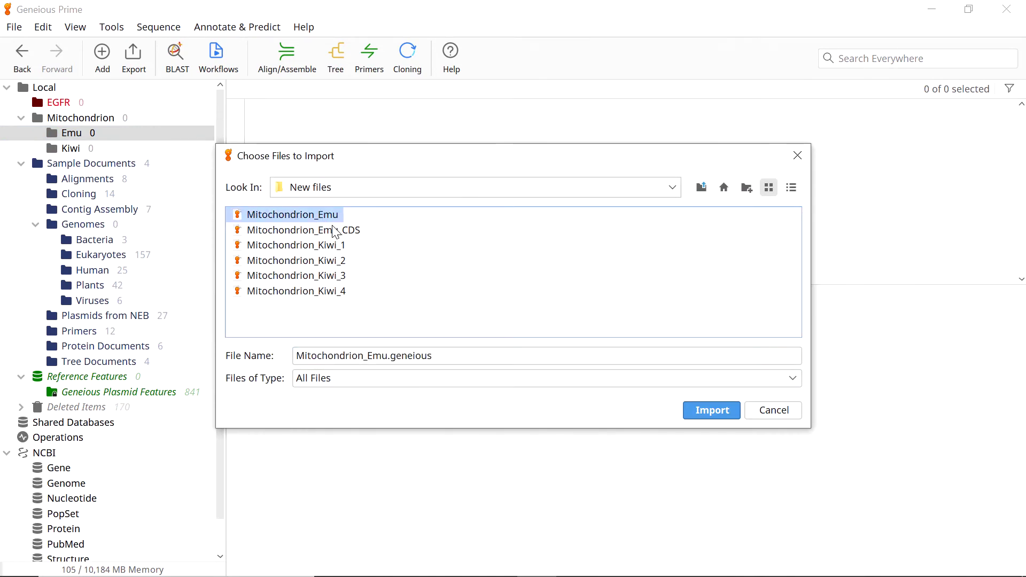
left_click(357, 235, "shift")
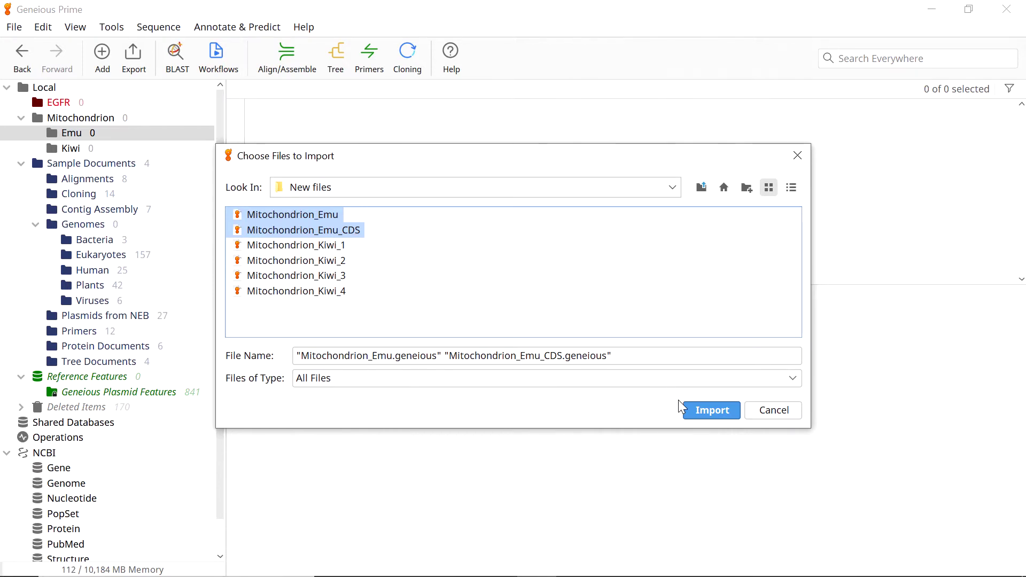
left_click(700, 413)
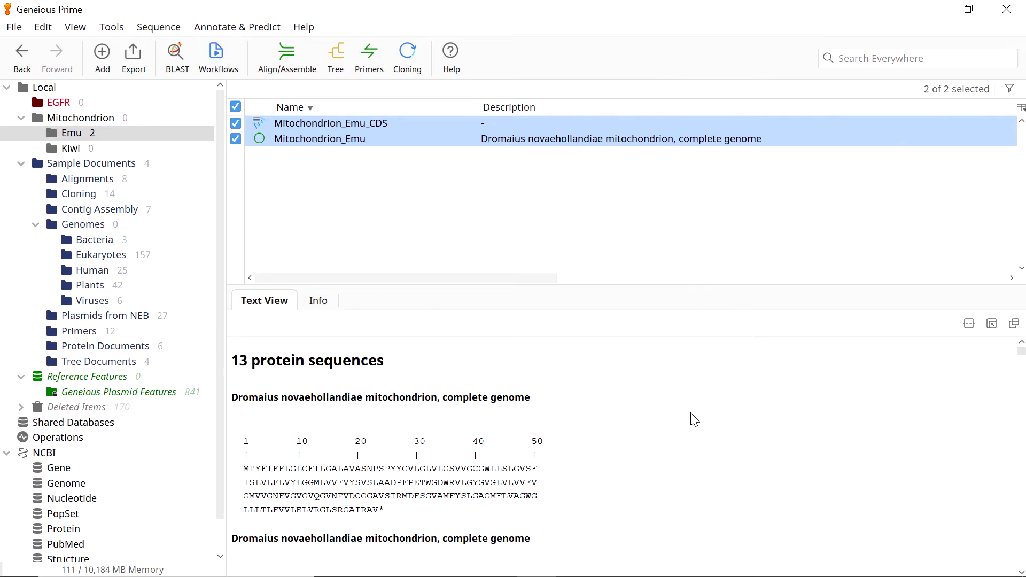
Step: Drag the files Mitochondrion_Kiwi_1 through Mitochondrion_Kiwi_4 from the file folder into the Kiwi folder
key("alt+Tab")
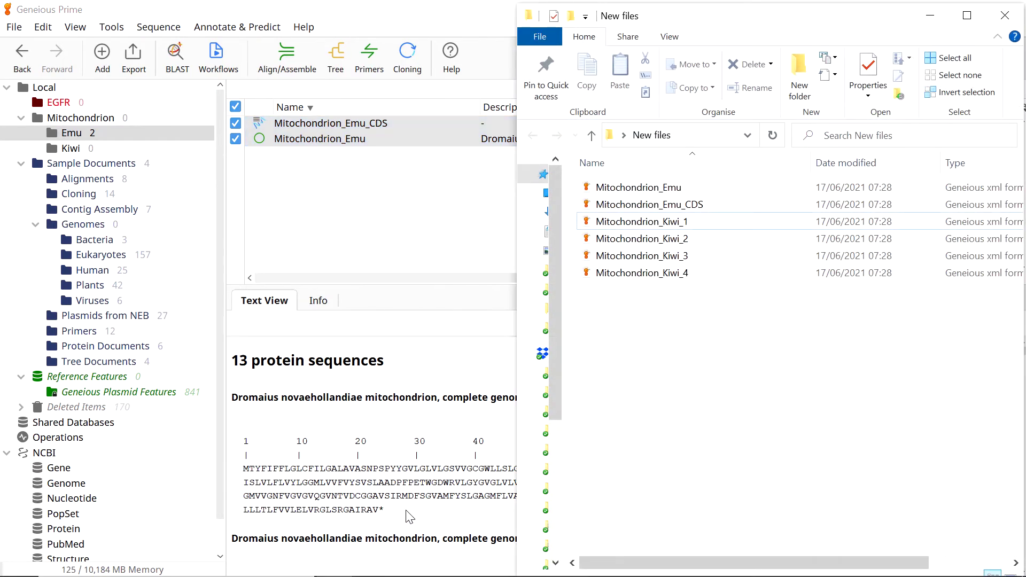
left_click(630, 222)
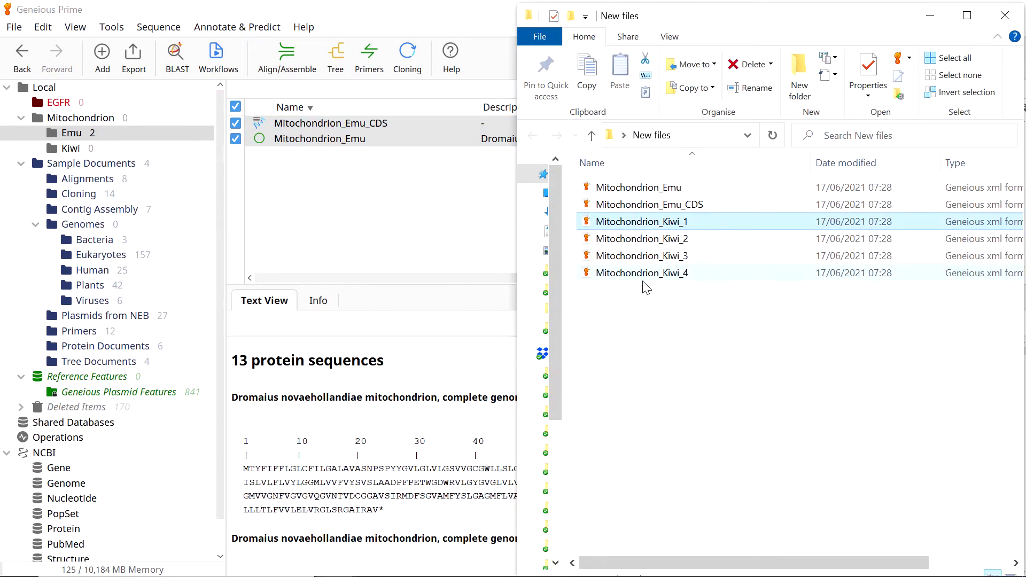
left_click(657, 274, "shift")
mouse_move(657, 273)
left_mouse_down()
mouse_move(568, 233)
mouse_move(172, 191)
mouse_move(62, 161)
mouse_move(70, 148)
left_mouse_up()
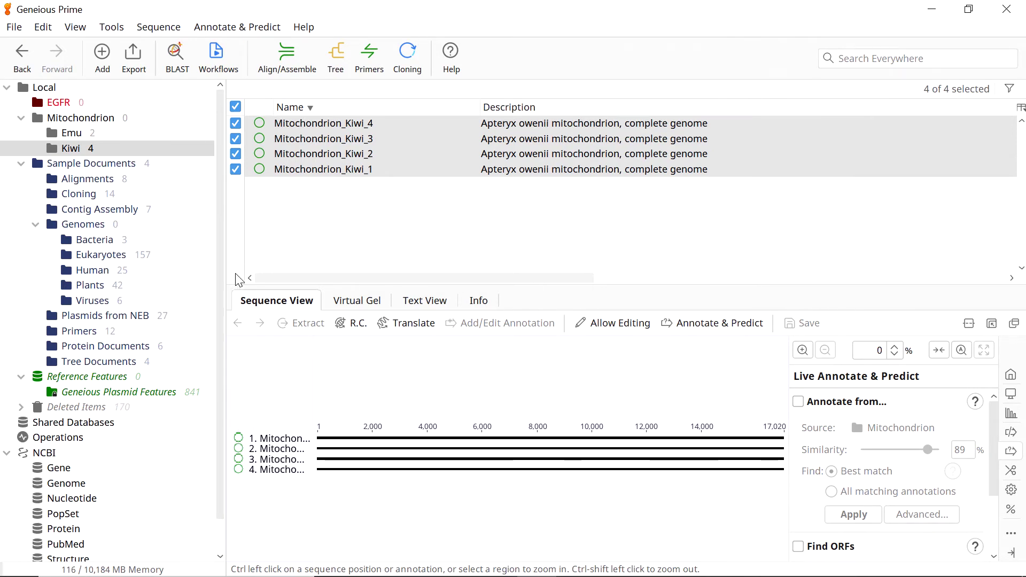
scroll(220, 363, "down", 1)
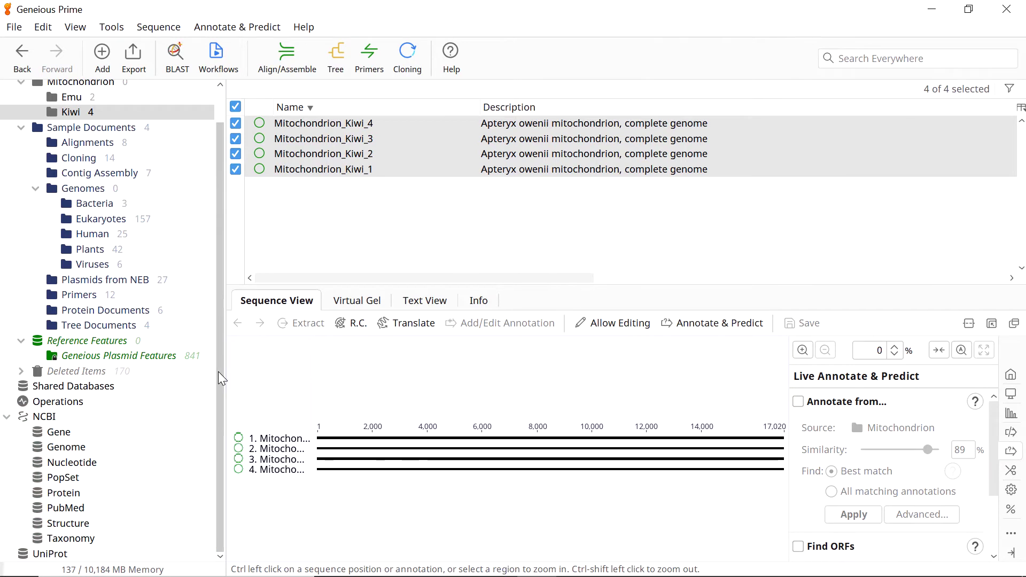
Step: Set up an NCBI Nucleotide search restricted to the Accession field
left_click(73, 462)
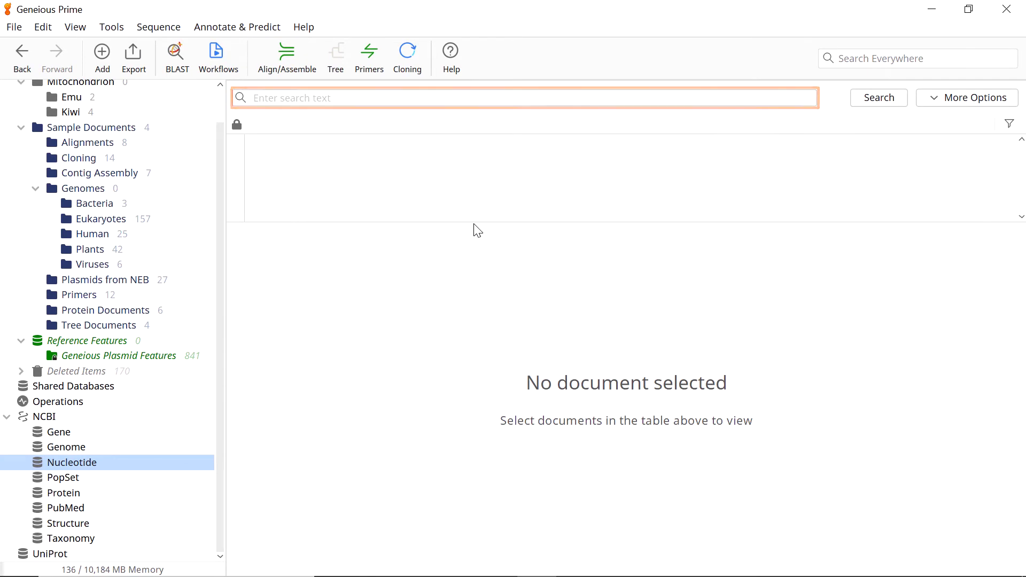
left_click(938, 96)
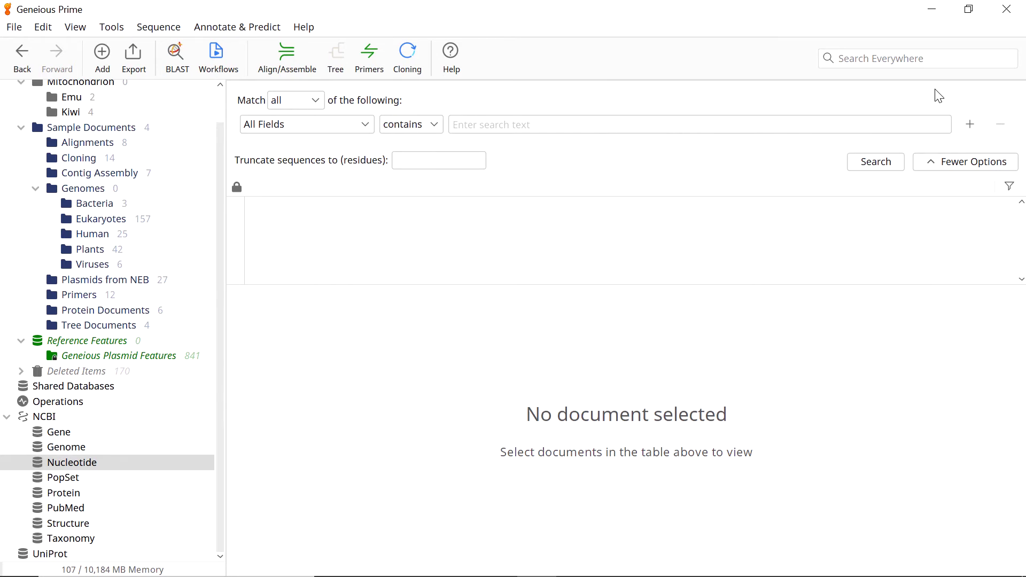
left_click(971, 128)
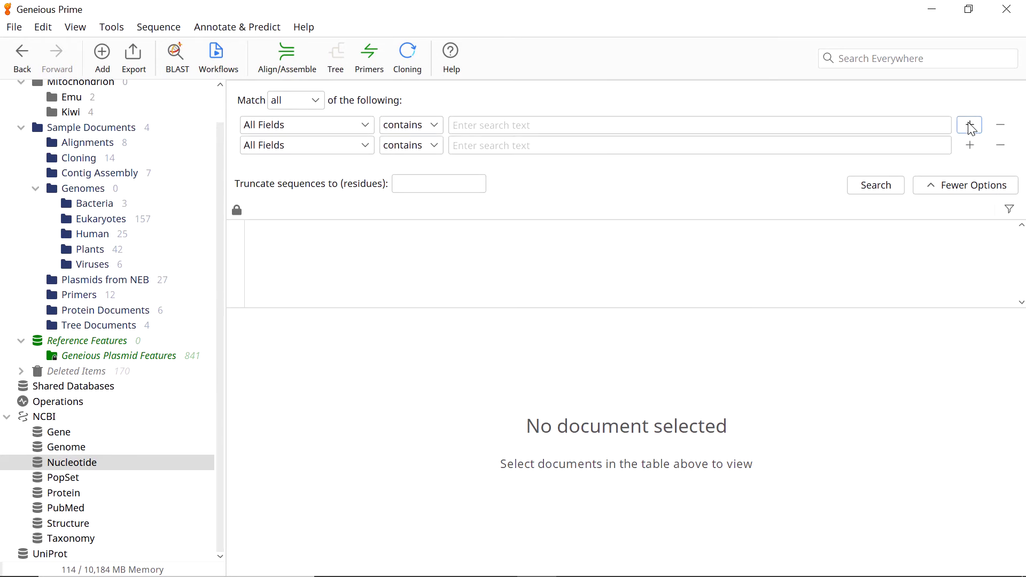
left_click(1001, 144)
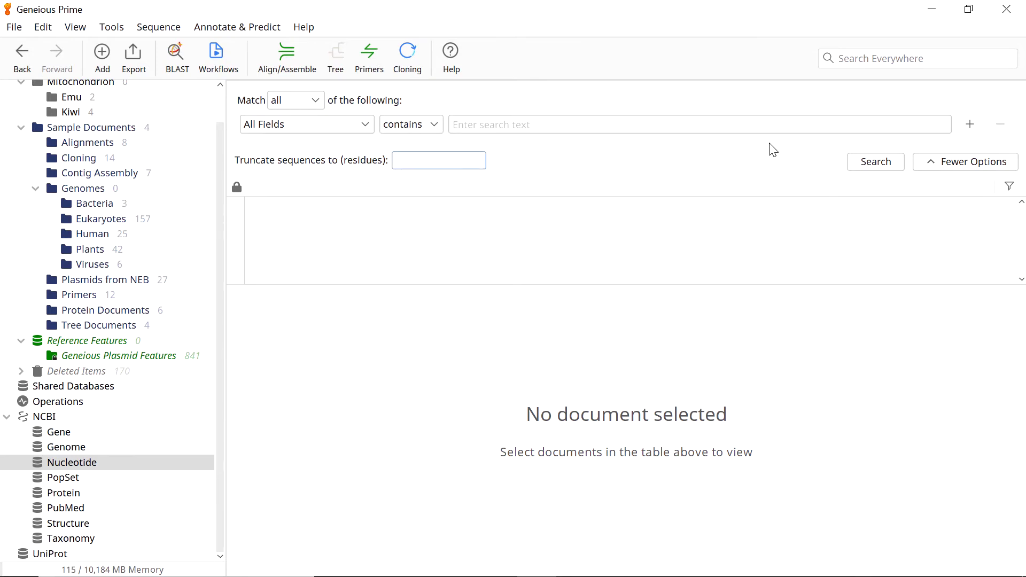
left_click(370, 128)
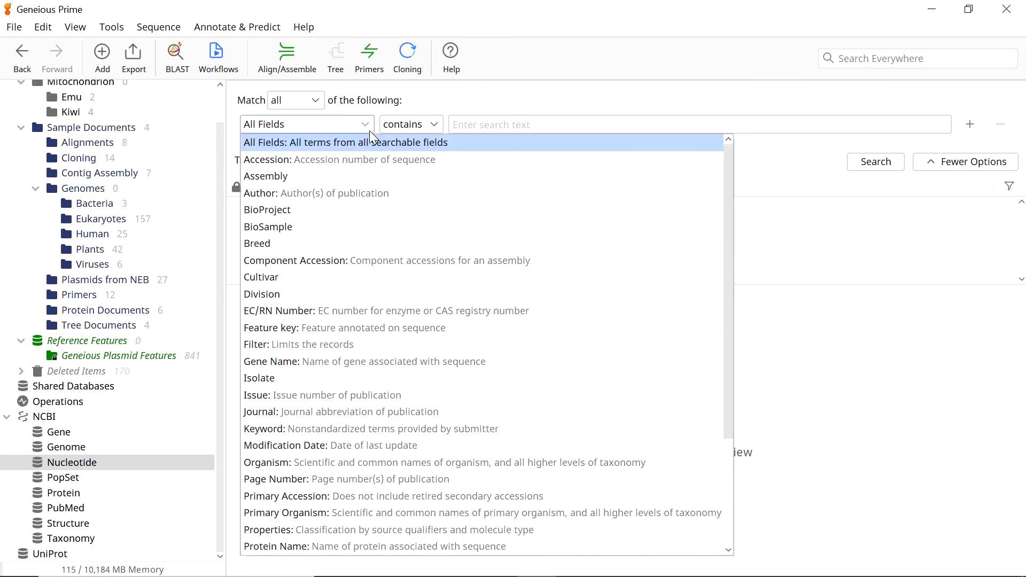
left_click(369, 160)
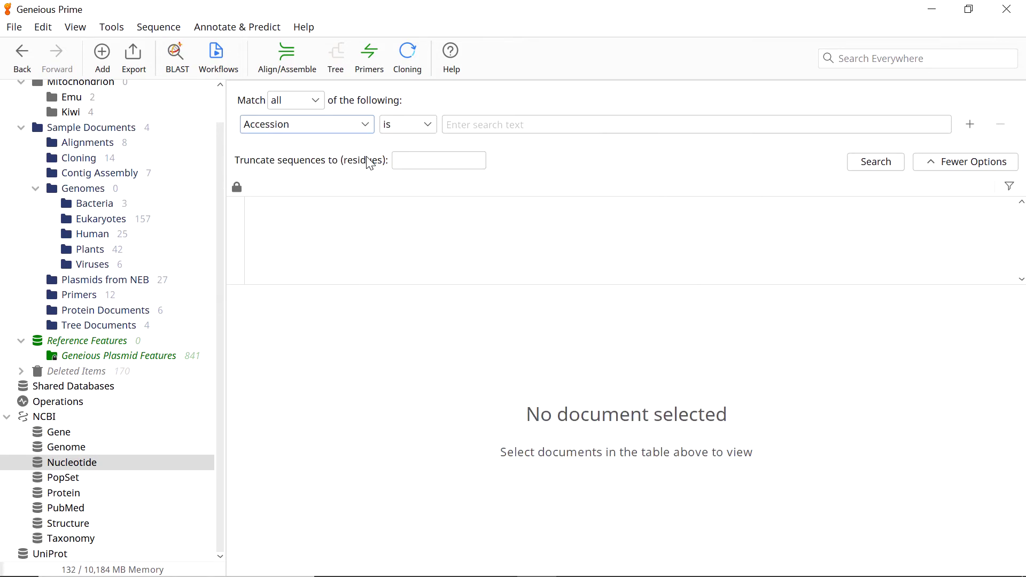
Step: Search accession NM_005228.5 and save the NM_005228 EGFR mRNA result into the EGFR folder
left_click(485, 128)
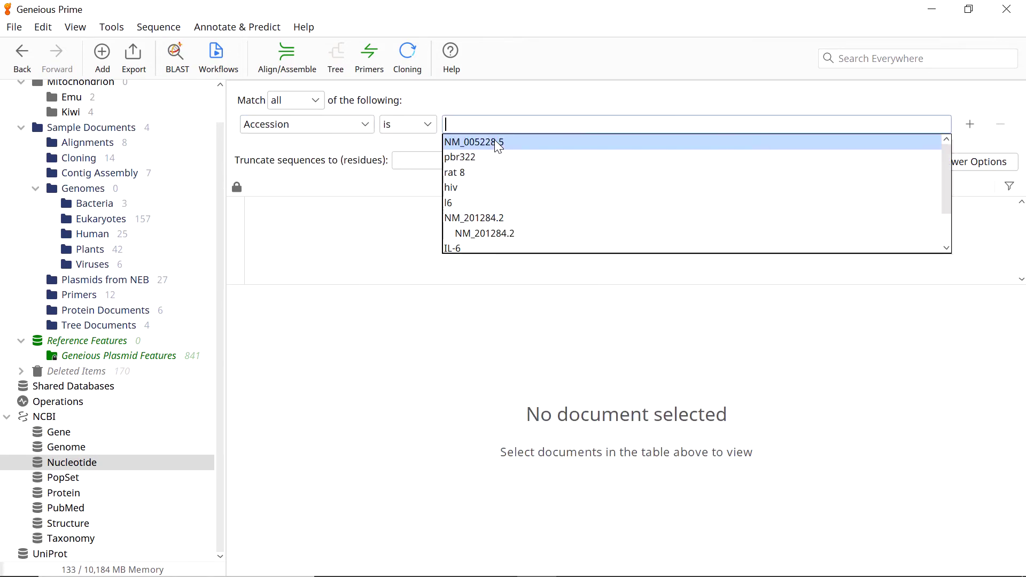
left_click(498, 143)
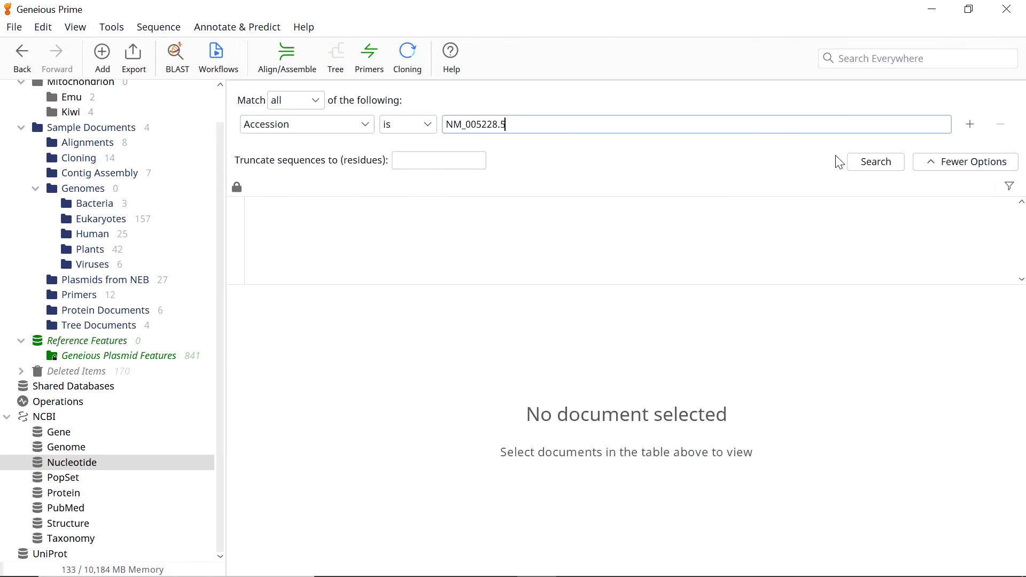
left_click(855, 162)
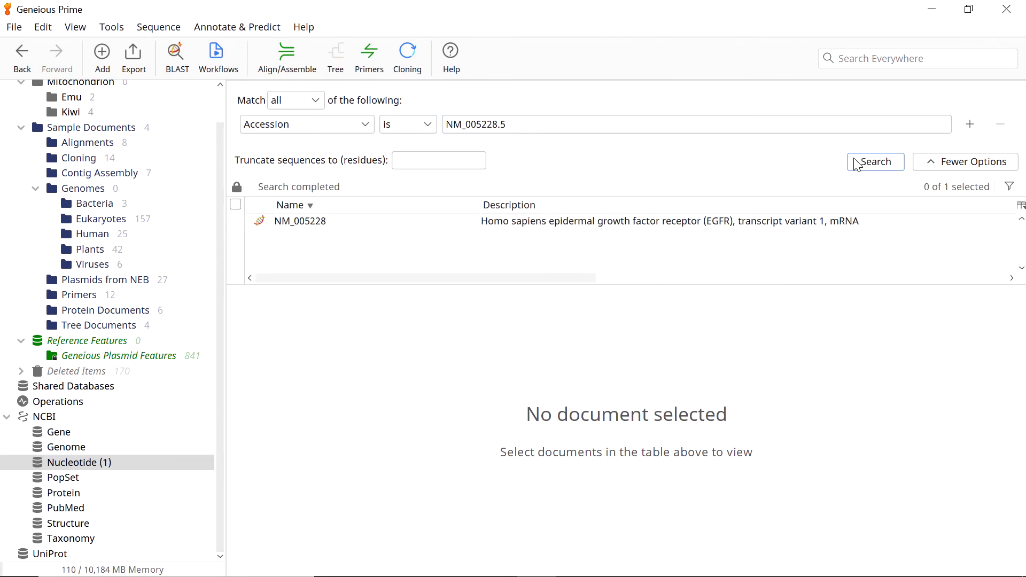
left_click(722, 224)
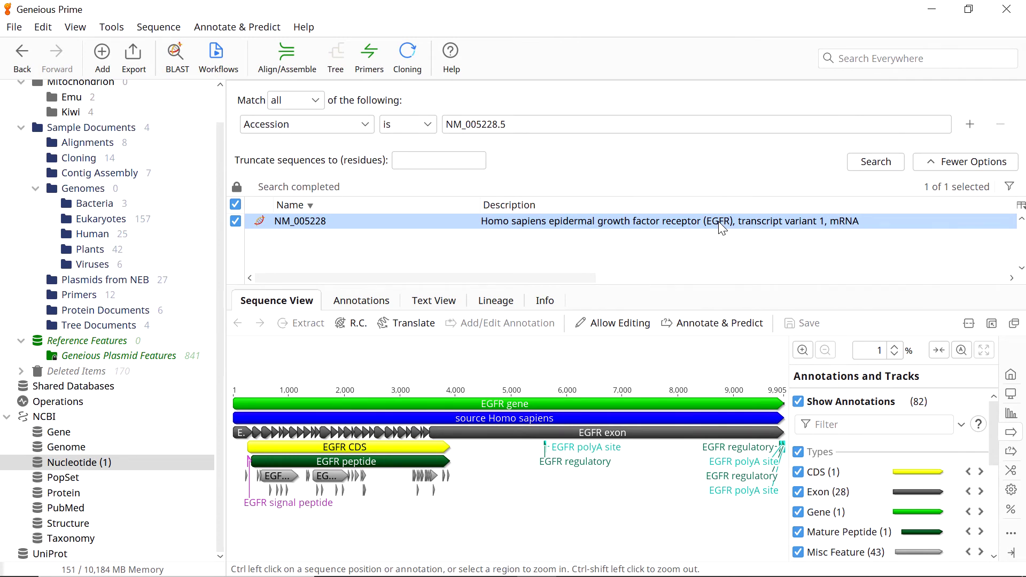
left_click_drag(722, 229, 64, 107)
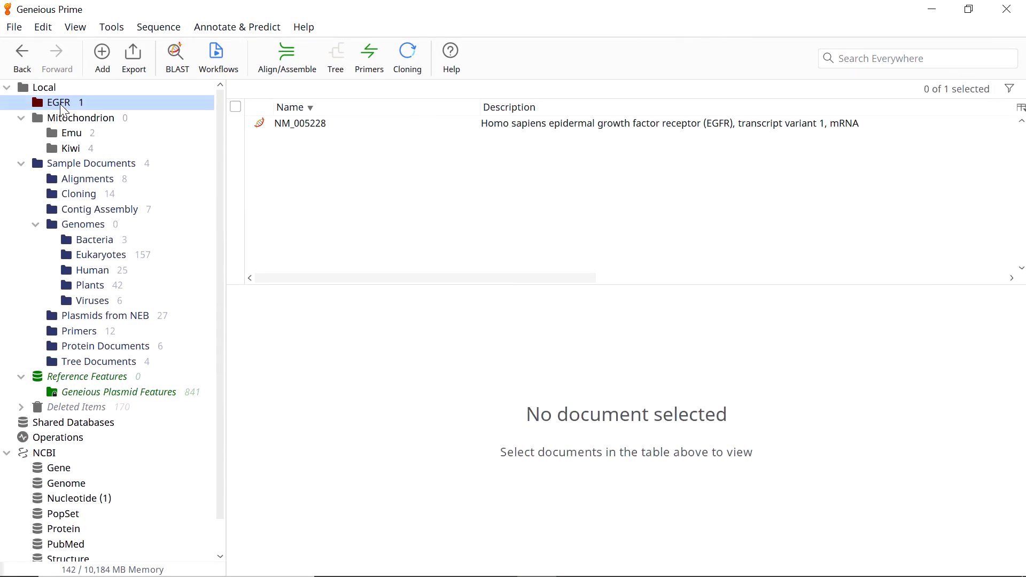
Step: Search for 'pbr322', open the pBR322 plasmid in Plasmids from NEB, then rerun the name search
left_click(389, 127)
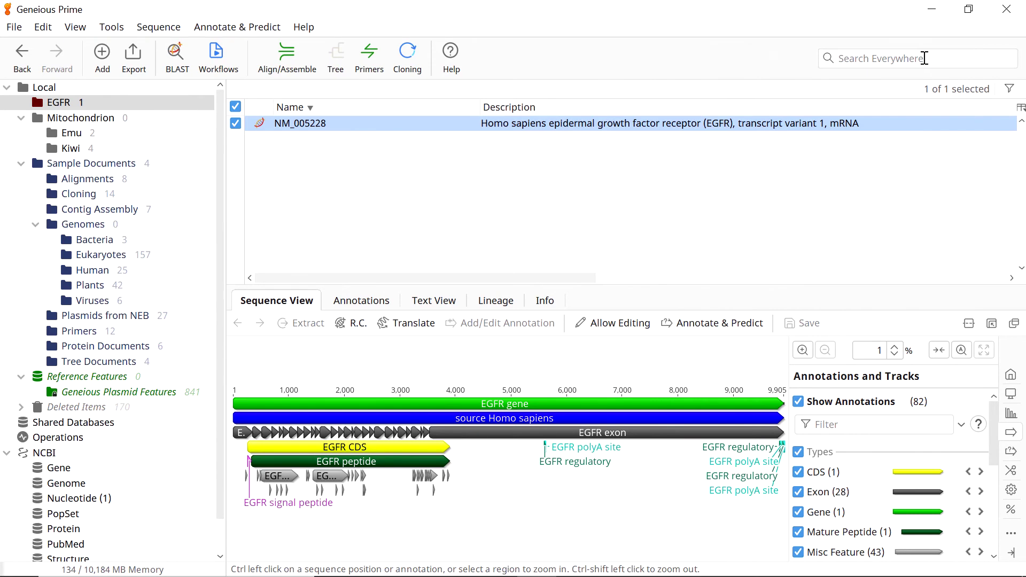
left_click(924, 57)
type("pbr")
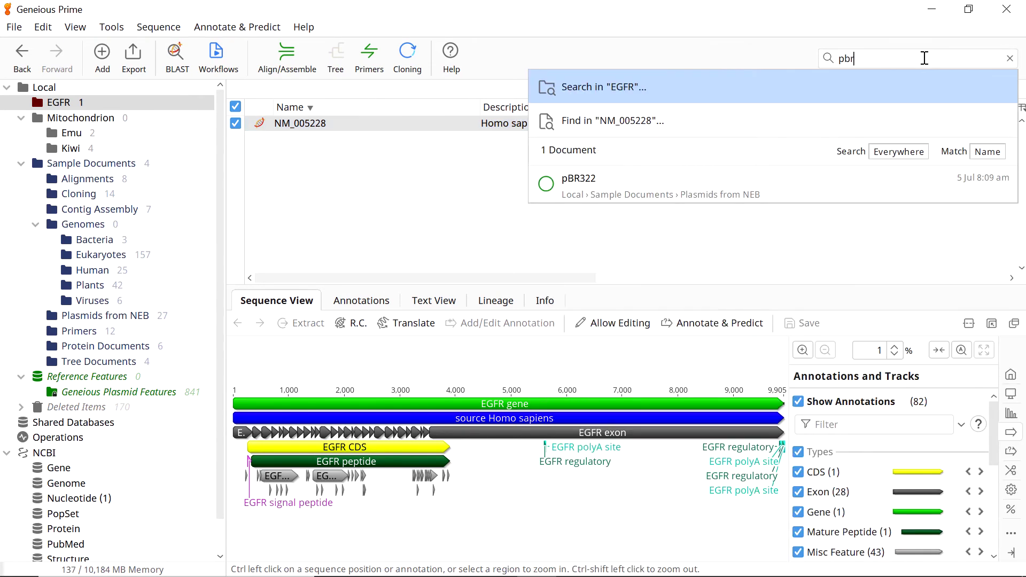
type("322")
left_click(904, 152)
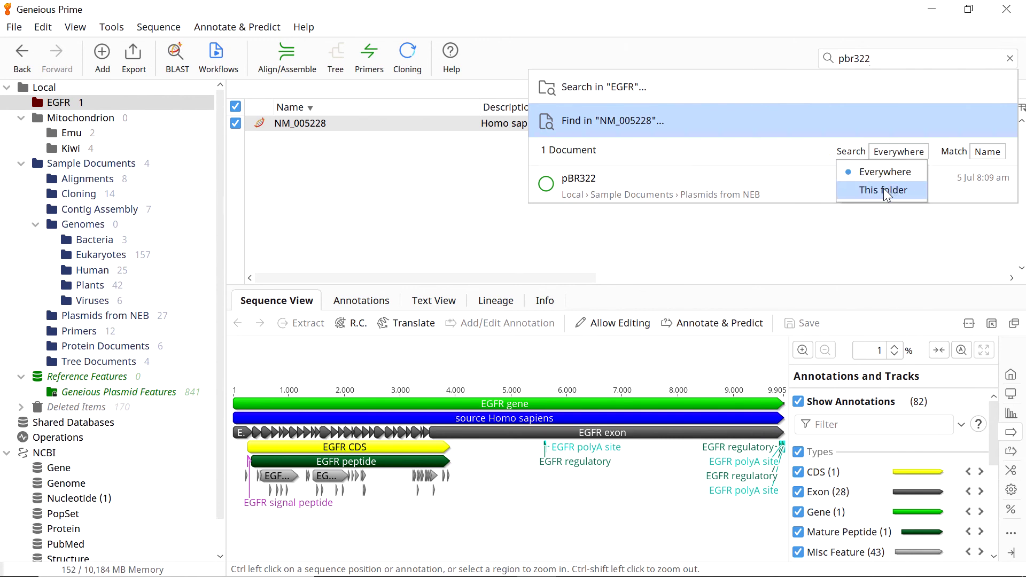
left_click(704, 192)
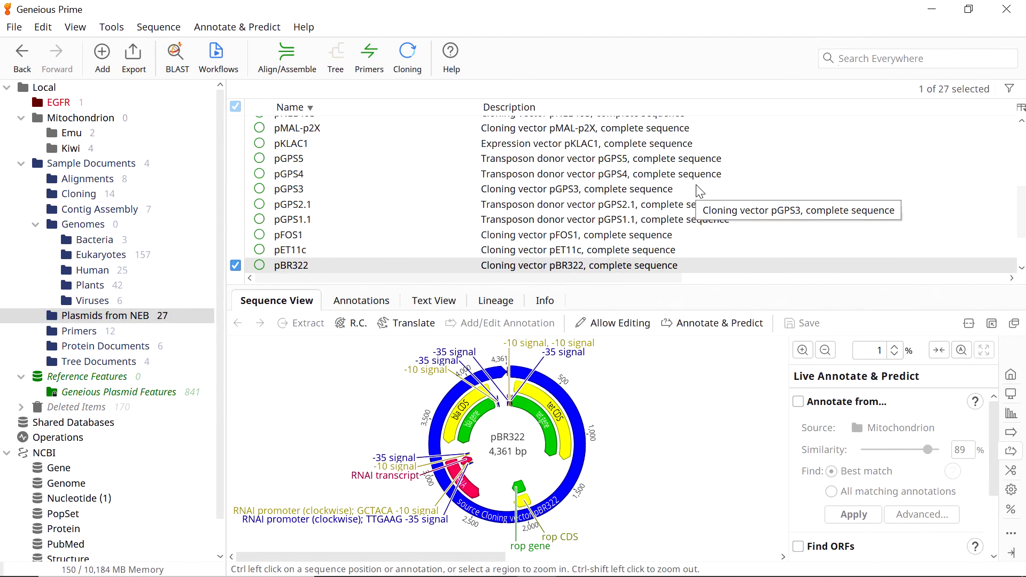
type("pbr322")
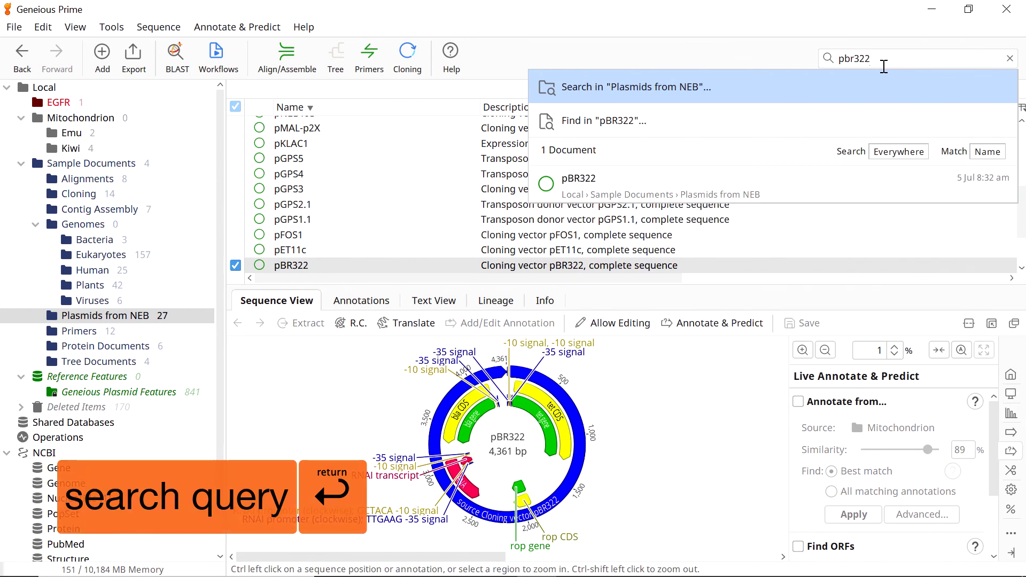
key("Return")
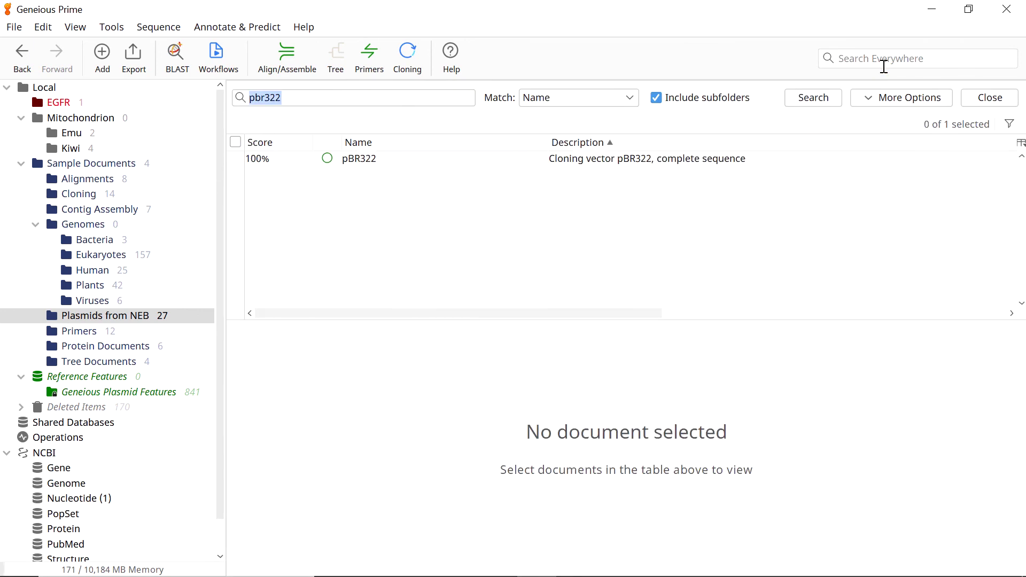
Step: Expand More Options to show the criteria Name contains 'pbr322', including subfolders
left_click(885, 99)
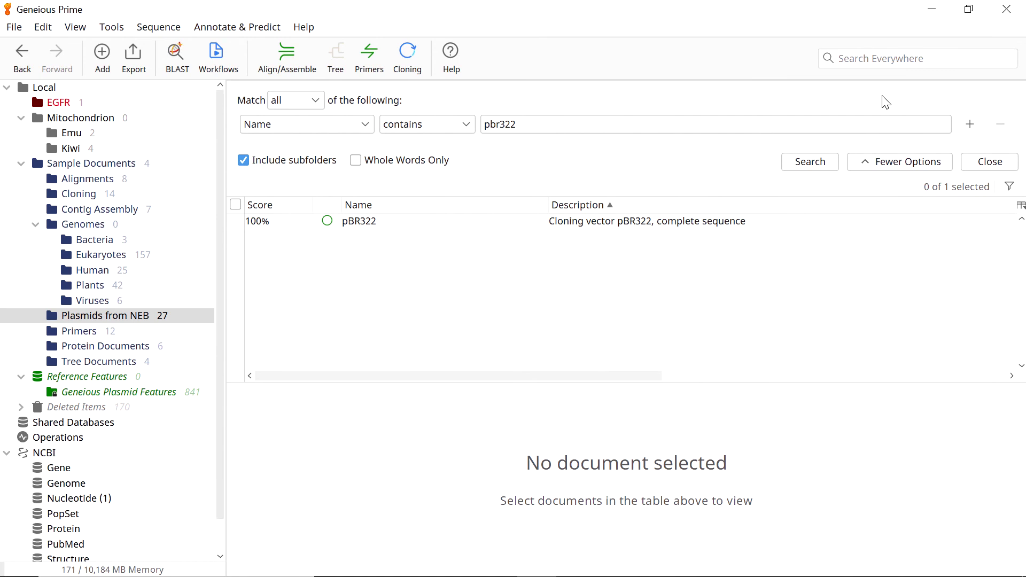